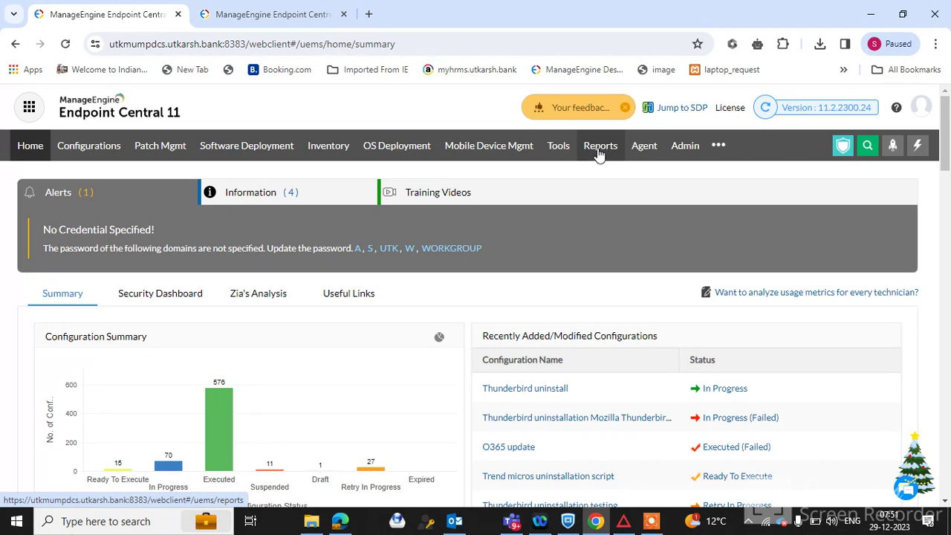
Step: Open the Custom Reports list under User-defined Reports in the Reports section
click(600, 149)
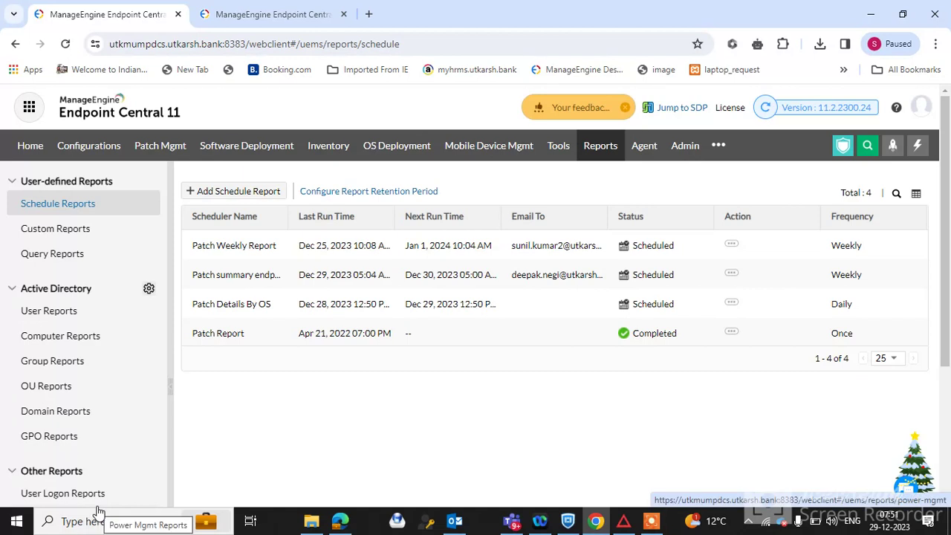
click(76, 236)
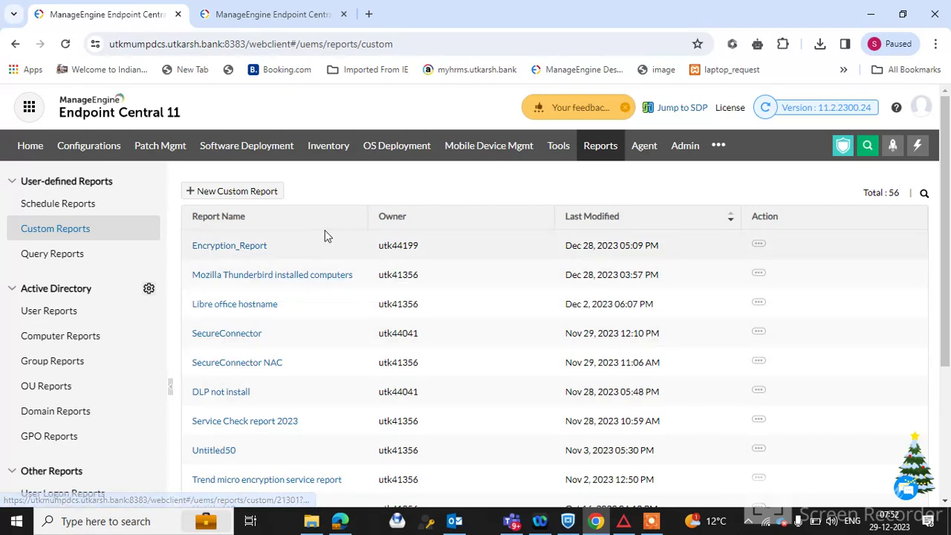
Step: Create a new custom report and rename it from Untitled57 to 'Google chrome installed computer'
click(217, 195)
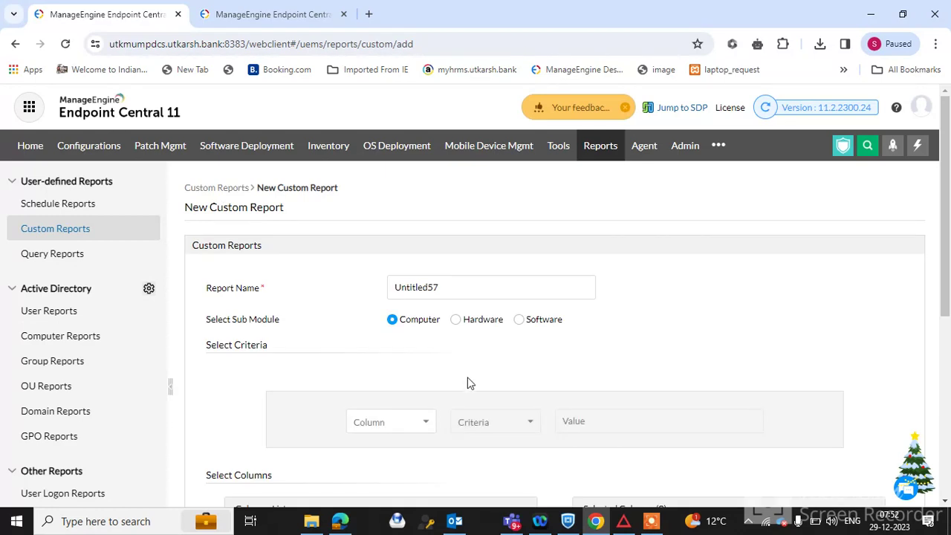
drag(442, 287, 296, 304)
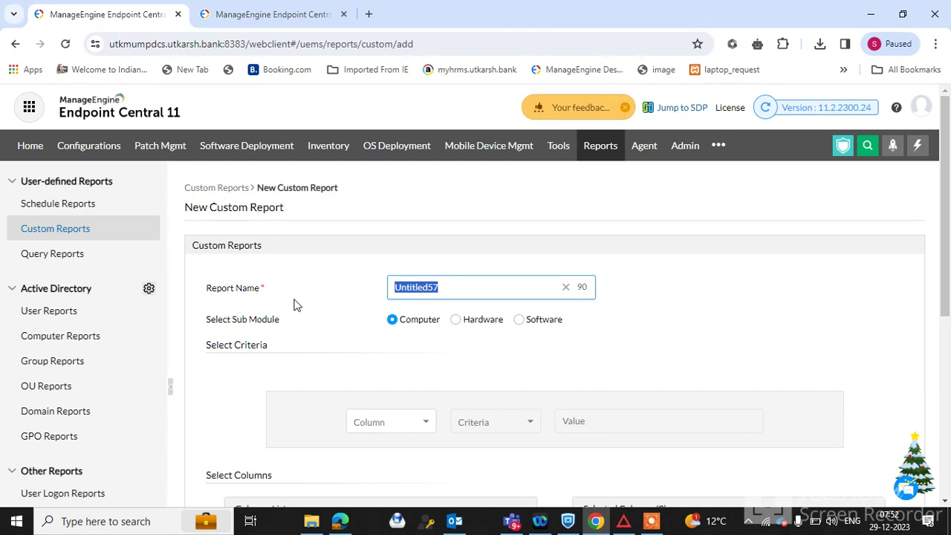
text(sc)
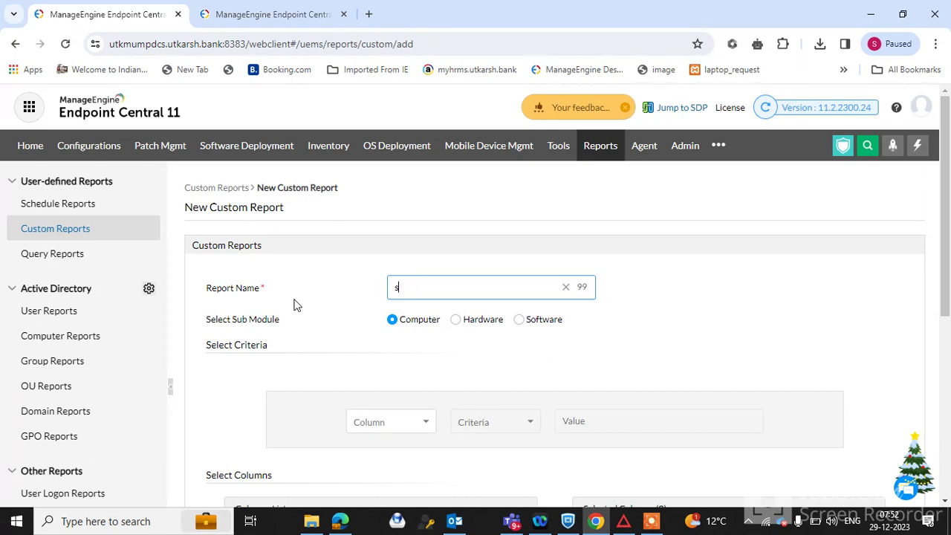
key(BackSpace)
text(Google chrome installed computer)
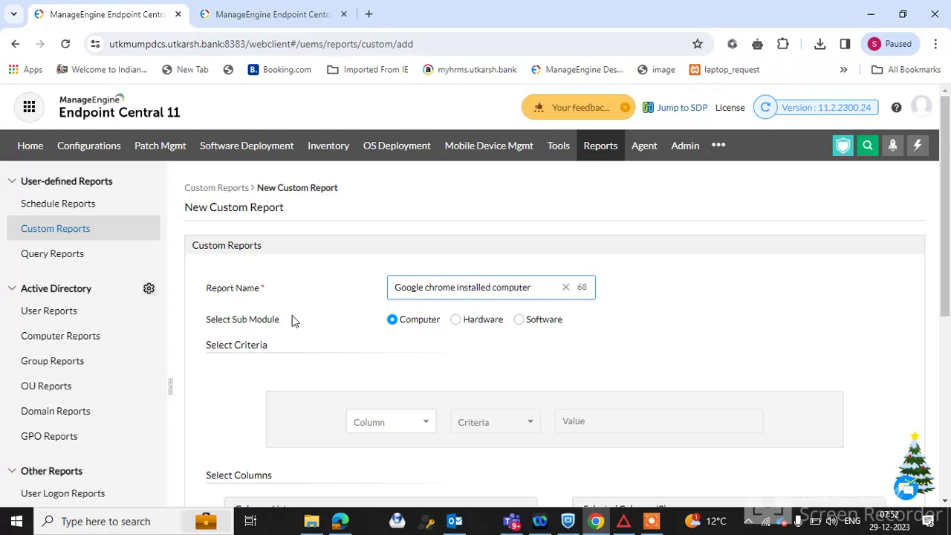
click(319, 338)
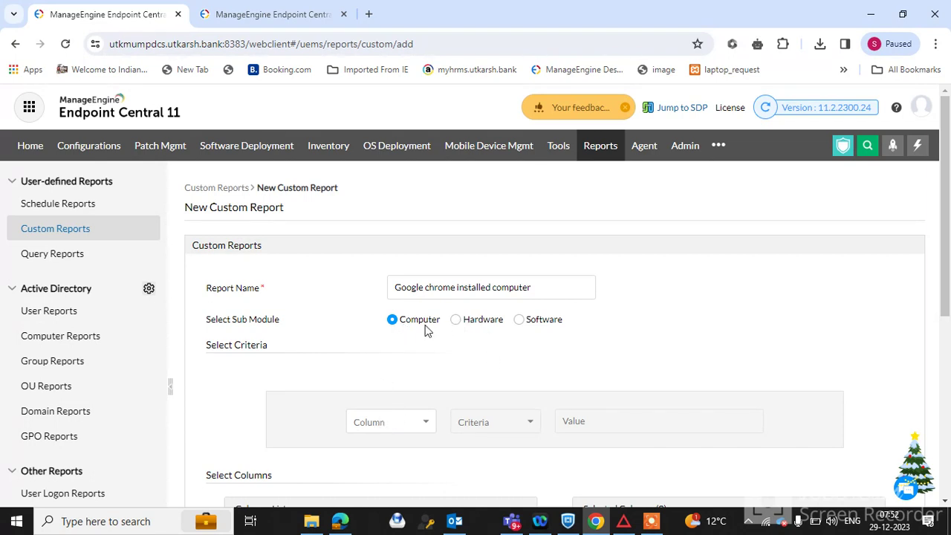
Step: Switch to the Software sub-module and add the criterion Software Name equal Google Chrome
click(520, 321)
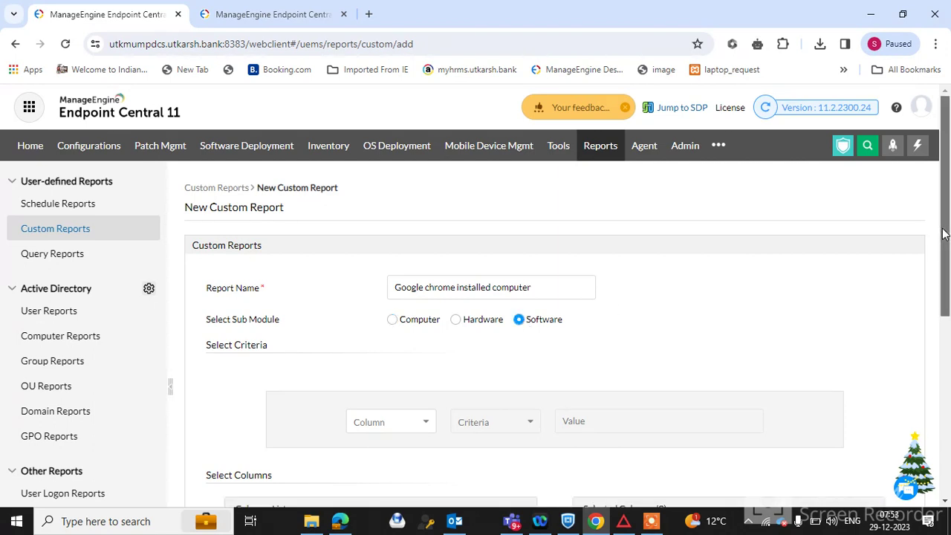
scroll(678, 236, down, 2)
click(405, 320)
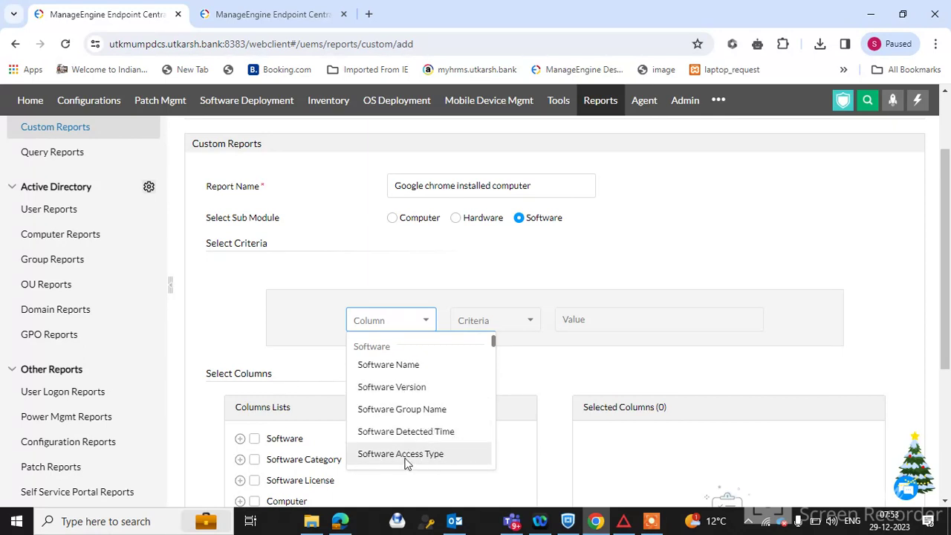
click(381, 366)
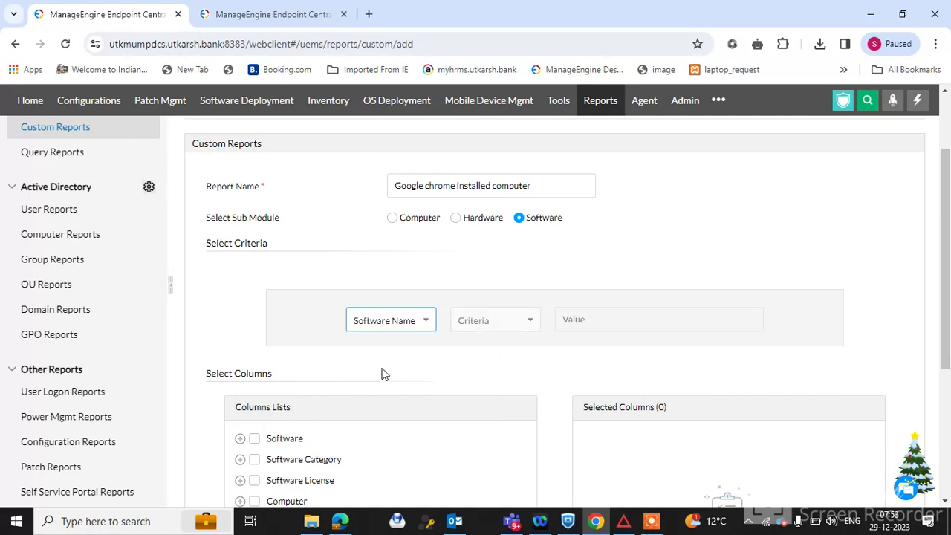
click(519, 325)
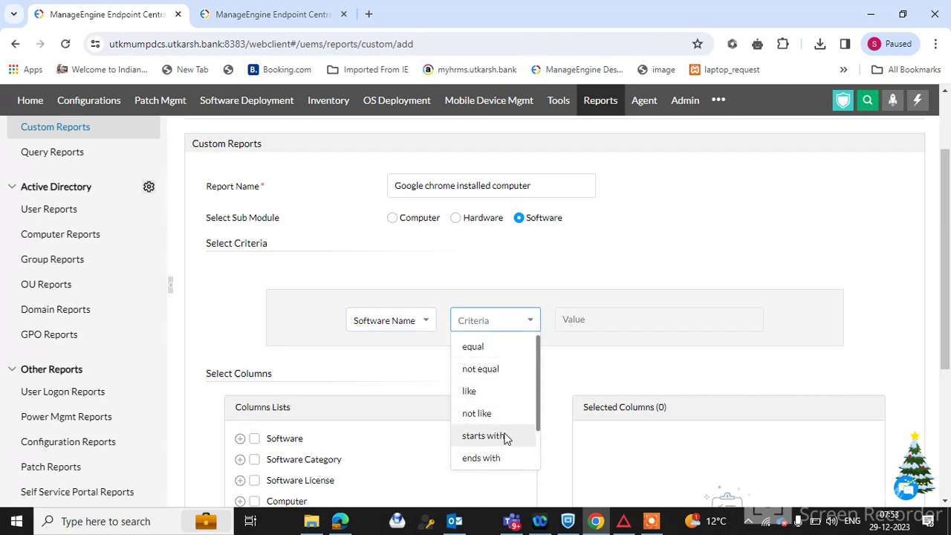
click(482, 346)
click(596, 318)
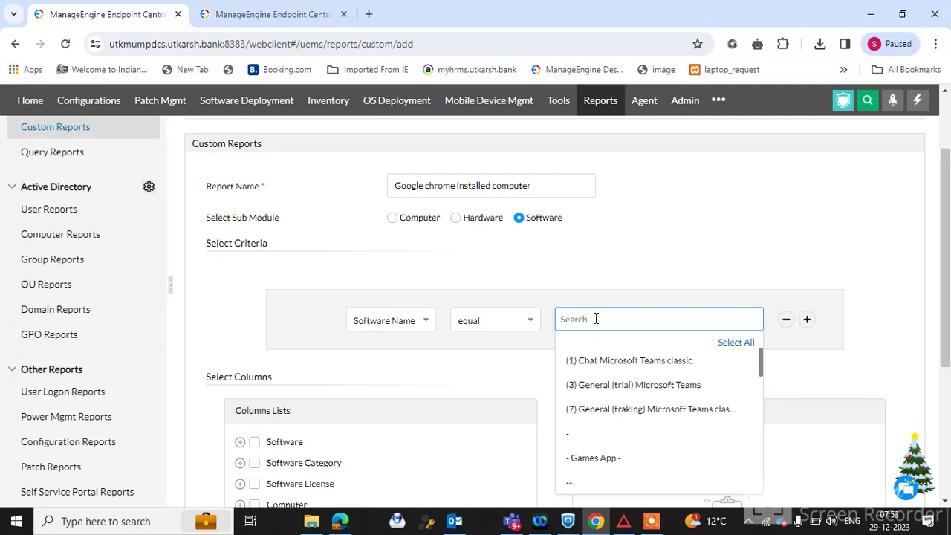
text(google )
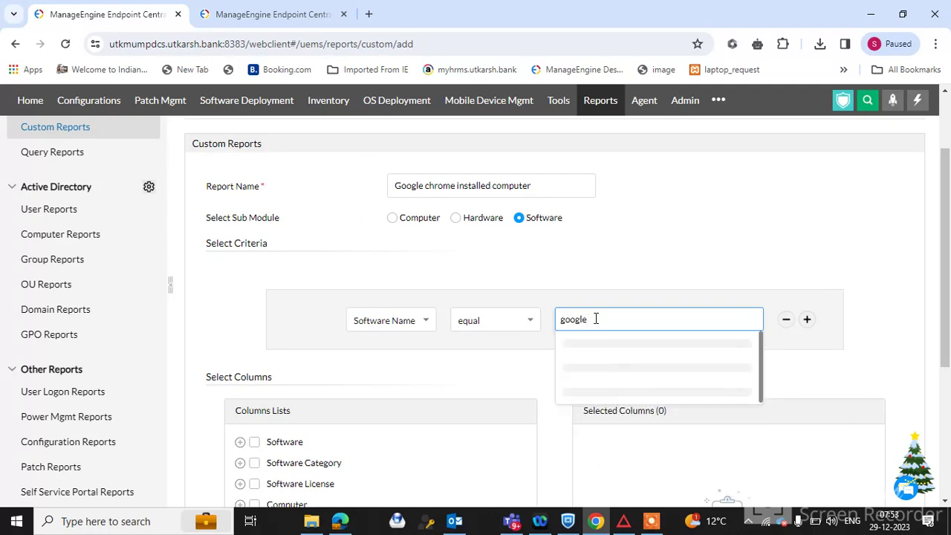
text(chrom)
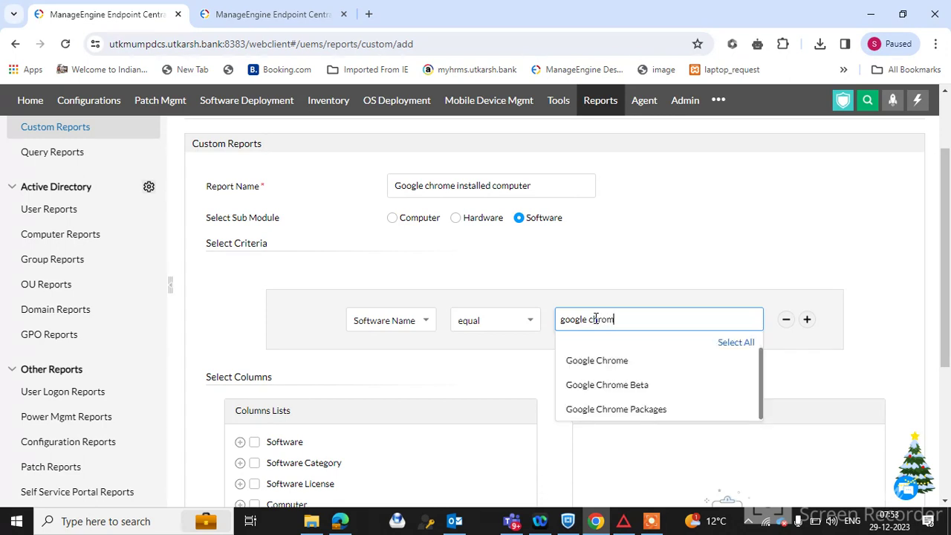
click(609, 365)
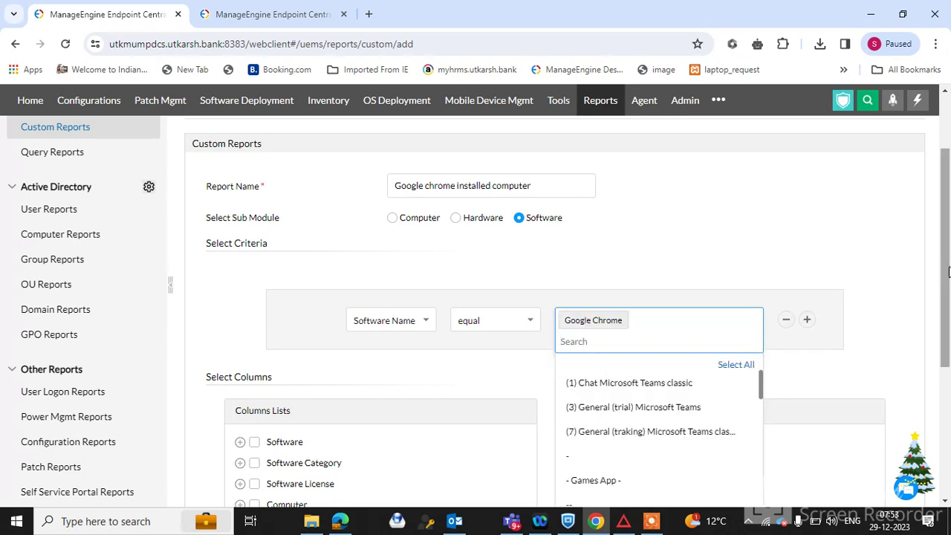
drag(946, 272, 947, 364)
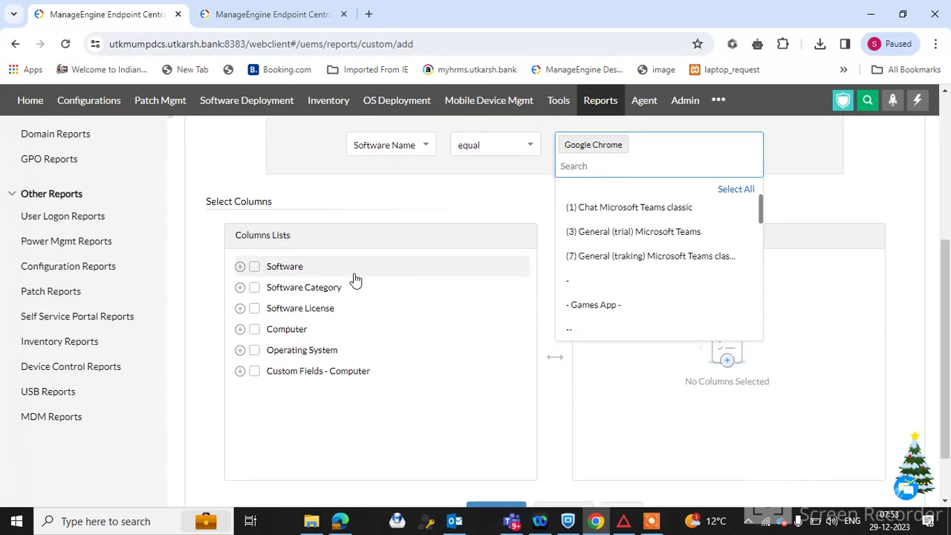
Step: Tick Software Name, Version, Detected Time, Type and Uninstall String columns, then collapse the Software group
click(241, 269)
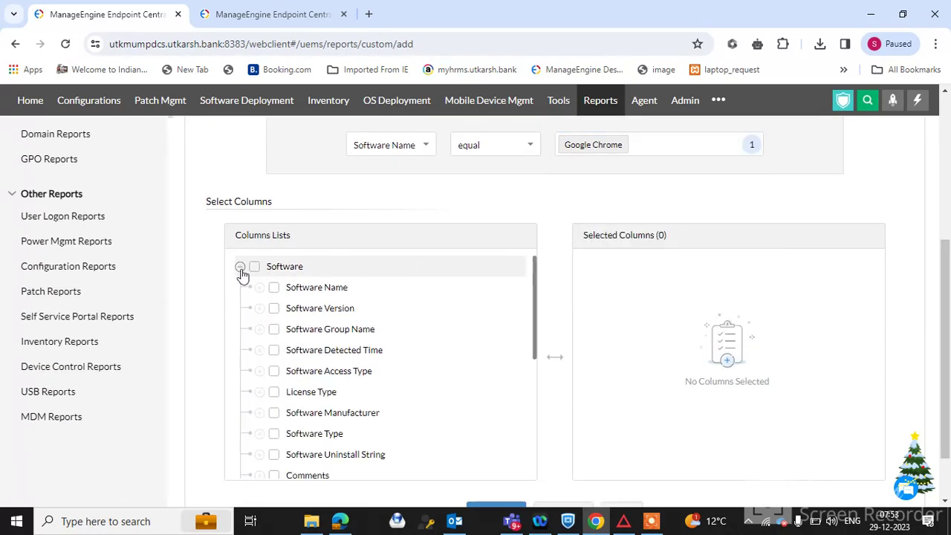
click(274, 291)
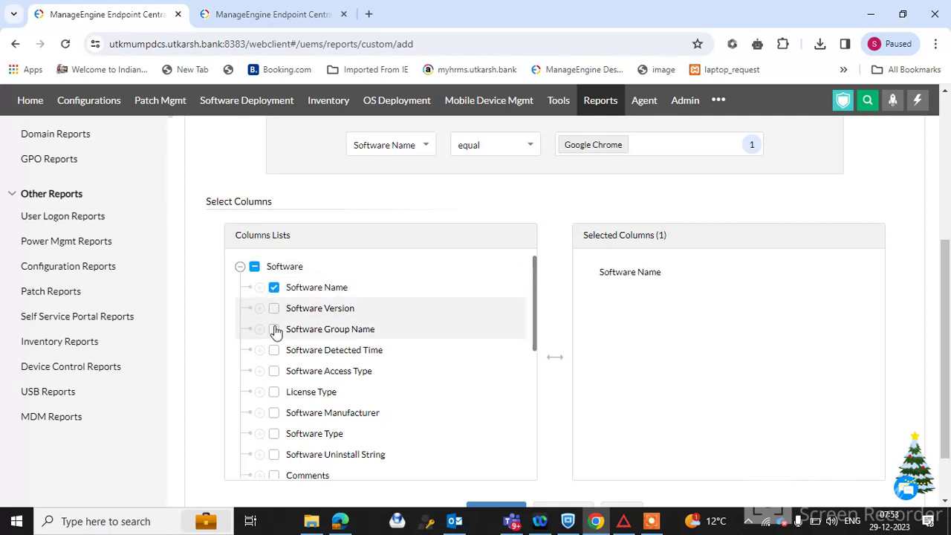
click(274, 310)
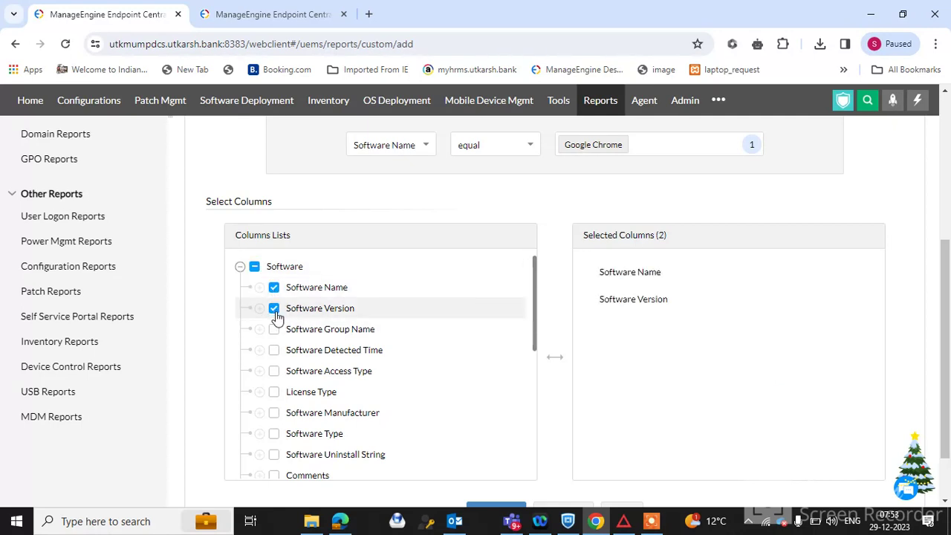
click(274, 350)
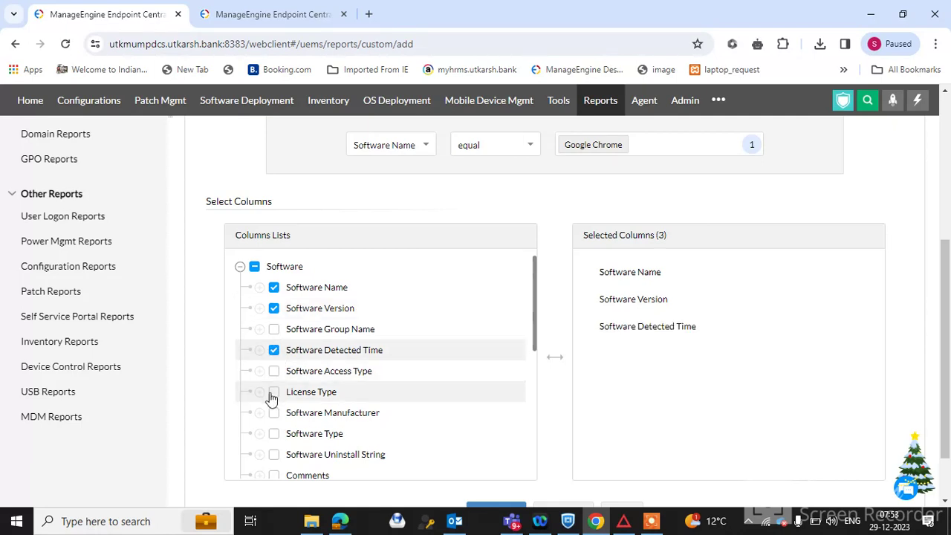
click(274, 434)
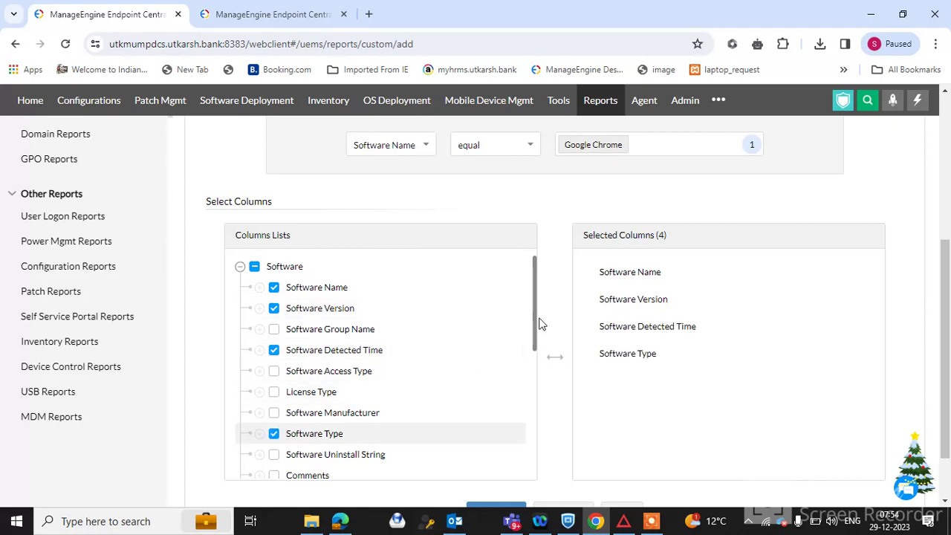
drag(533, 325, 532, 362)
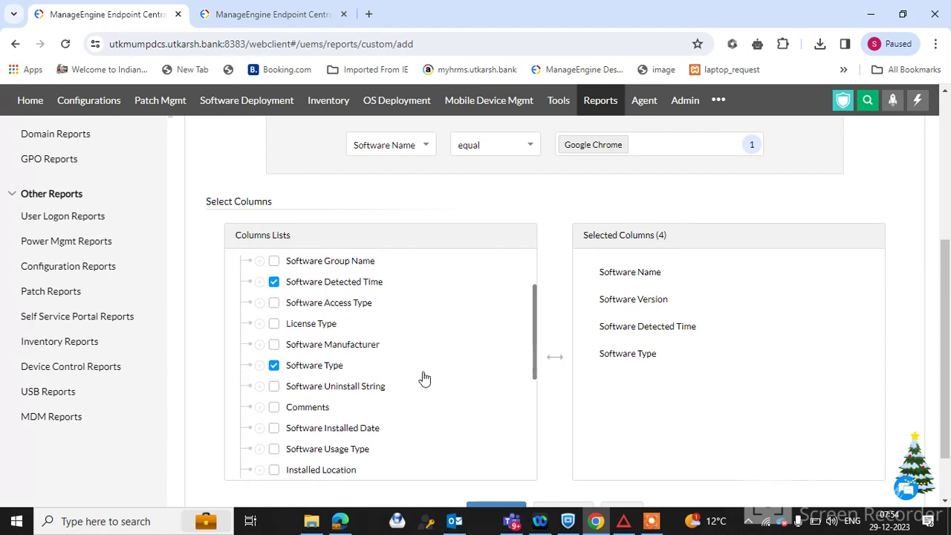
click(274, 386)
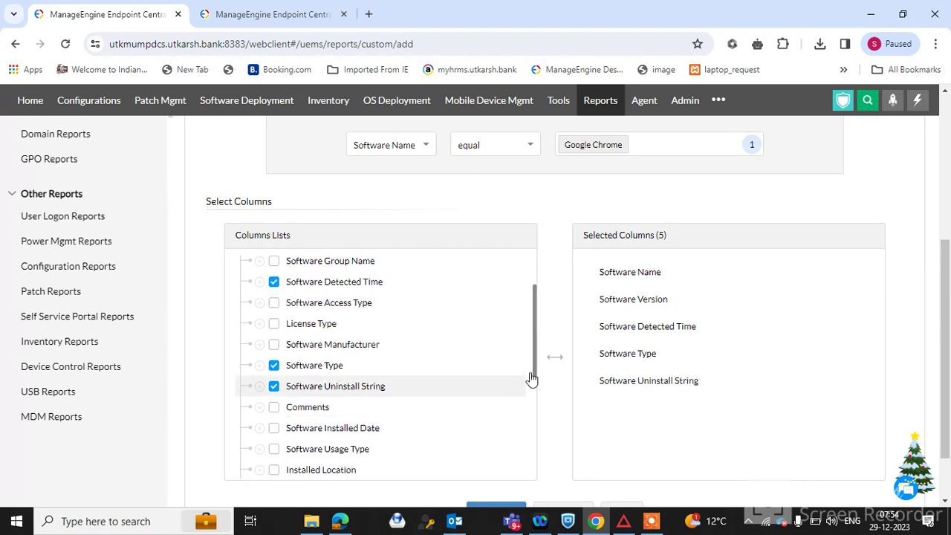
drag(533, 373, 524, 449)
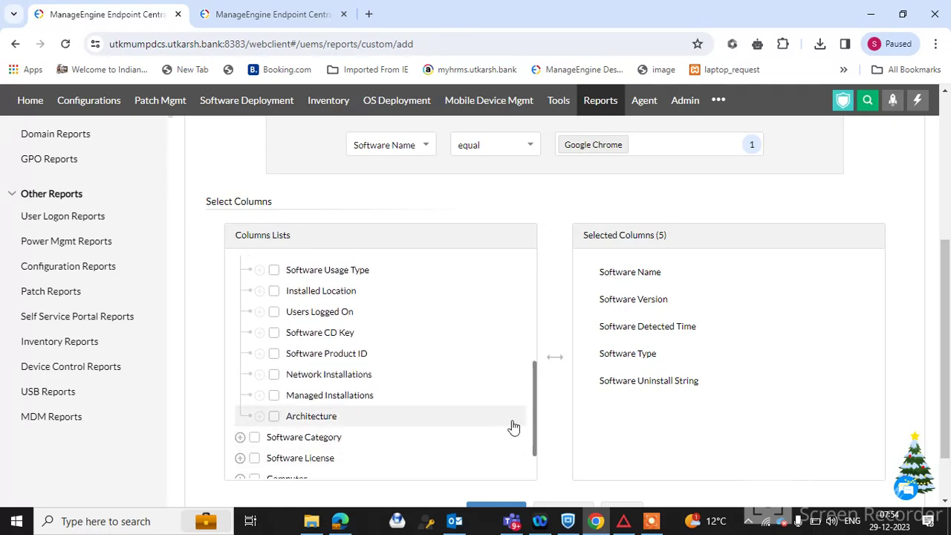
drag(535, 418, 536, 448)
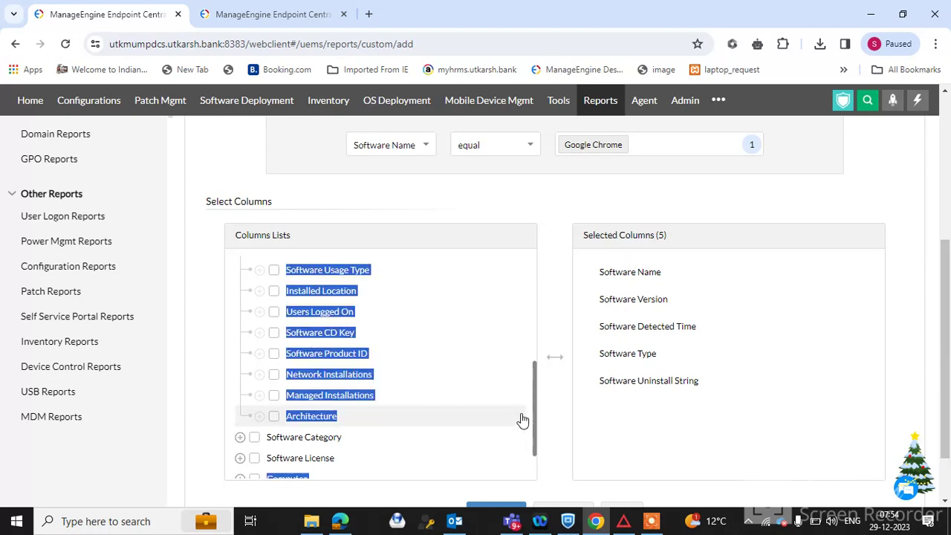
drag(535, 402, 534, 293)
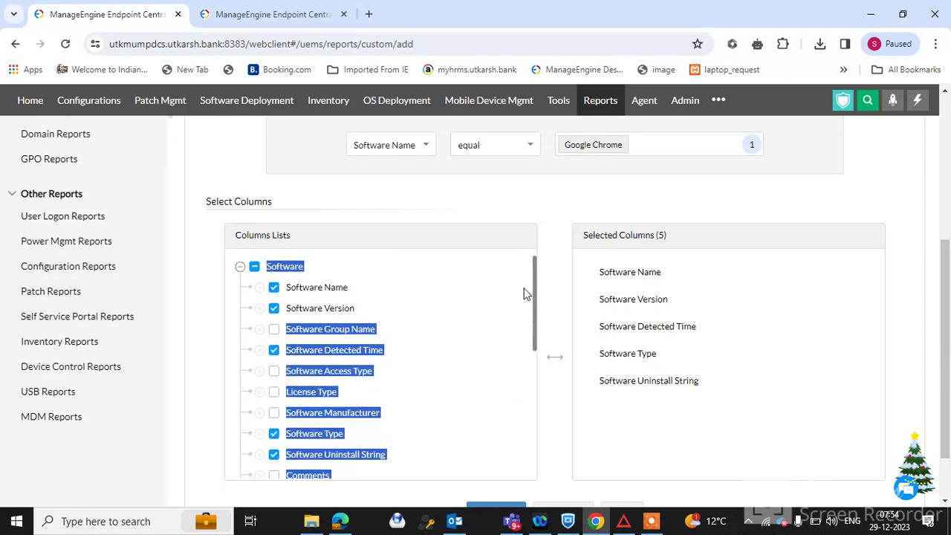
click(238, 267)
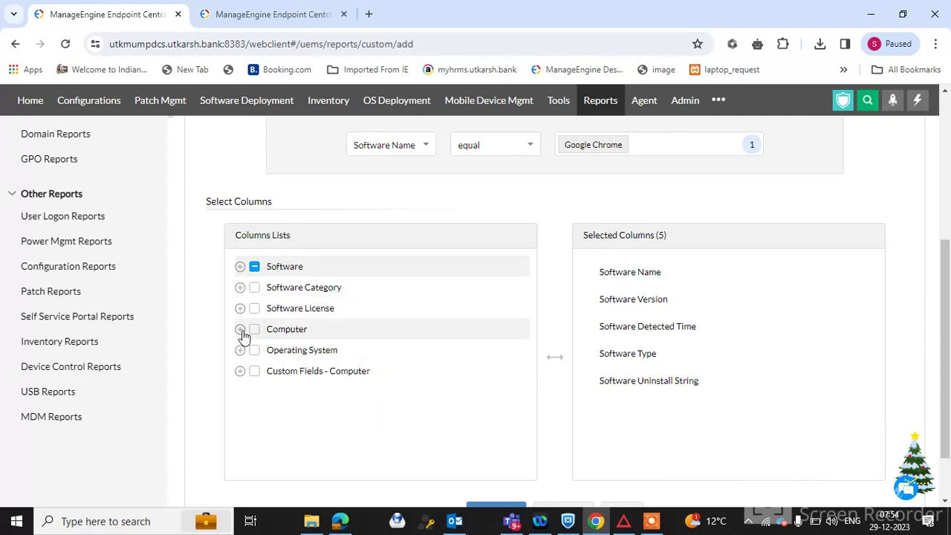
Step: Expand the Computer group and add Computer Name, Domain Name and IP Address columns
click(240, 329)
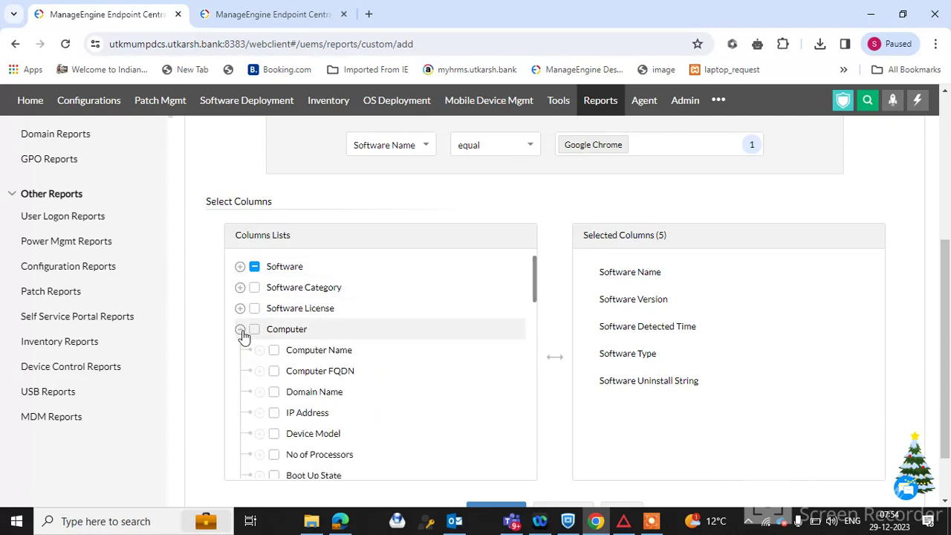
click(650, 521)
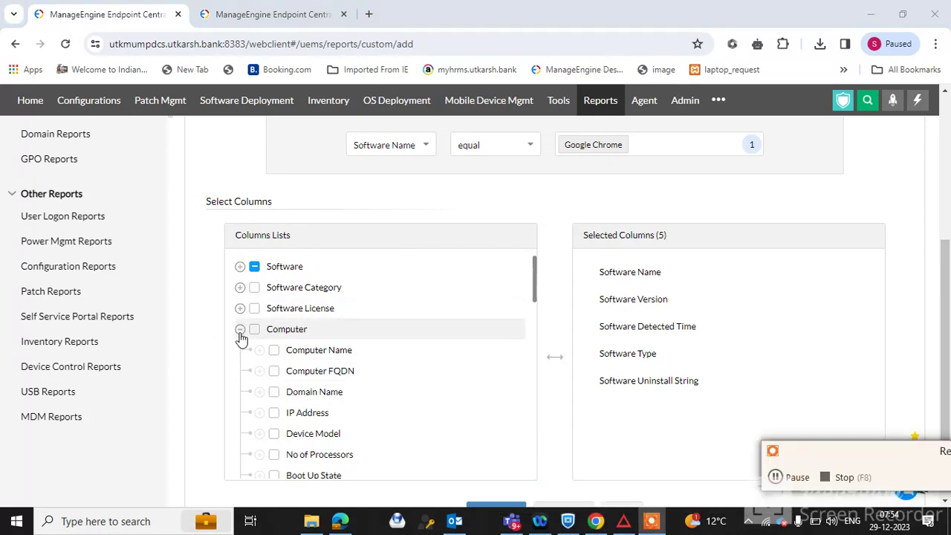
click(273, 351)
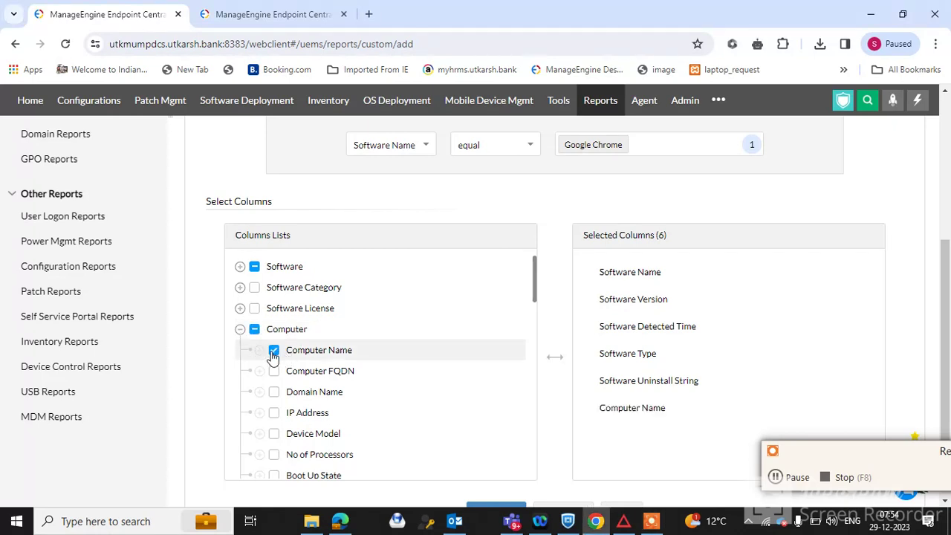
click(274, 392)
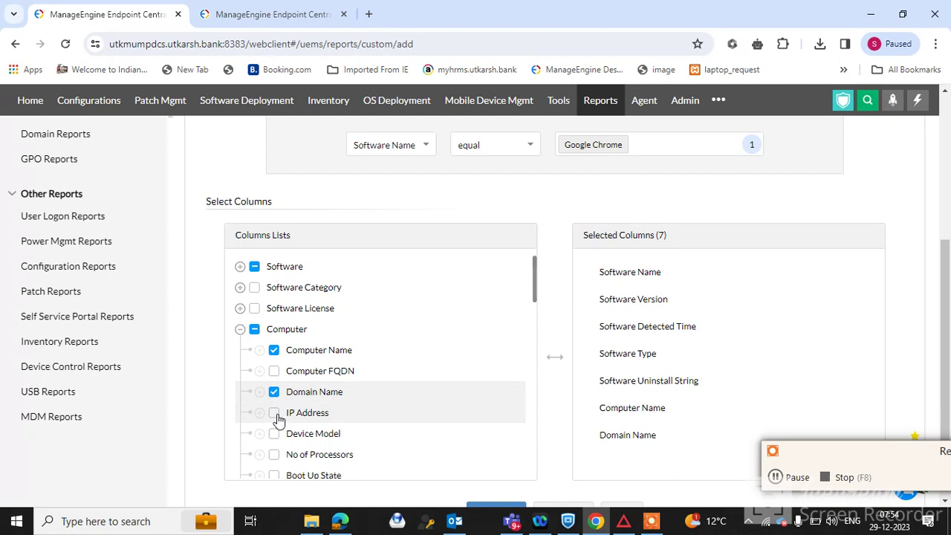
click(274, 413)
Step: Add the Remote Office, Warranty Expiry Date and MAC Address columns further down the list
scroll(534, 304, down, 1)
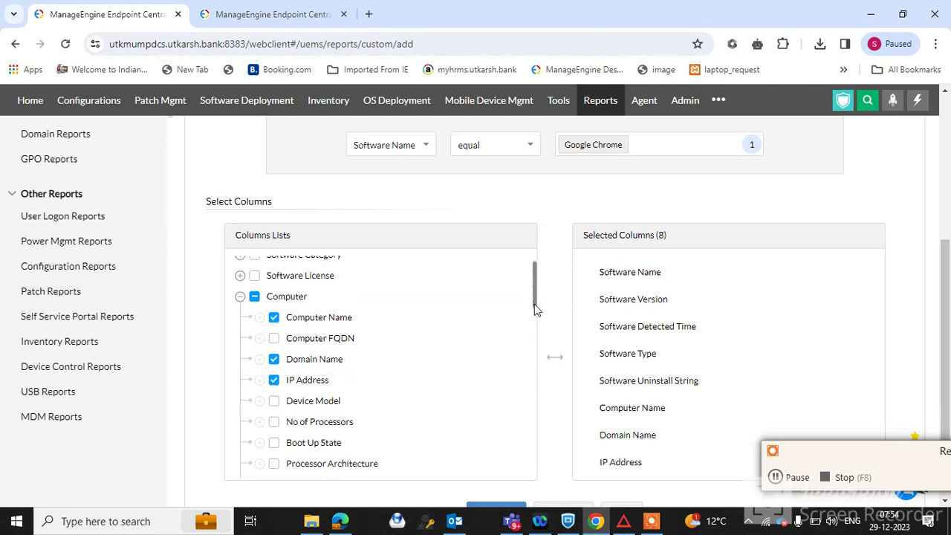
scroll(534, 304, down, 2)
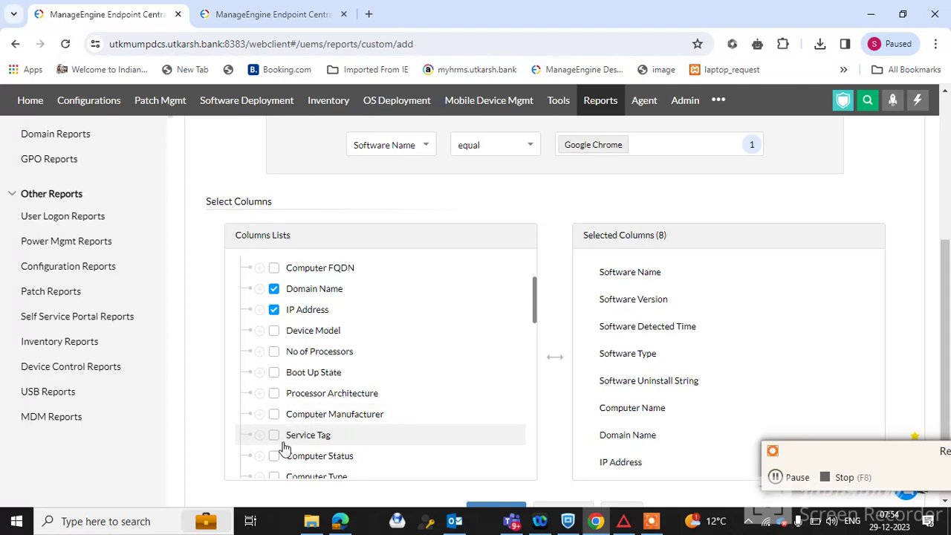
scroll(531, 324, down, 3)
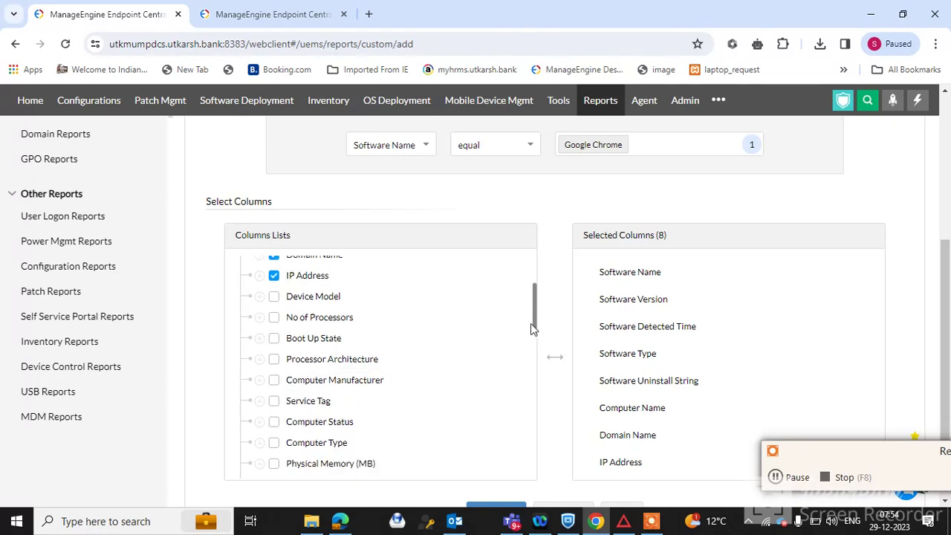
scroll(524, 345, down, 2)
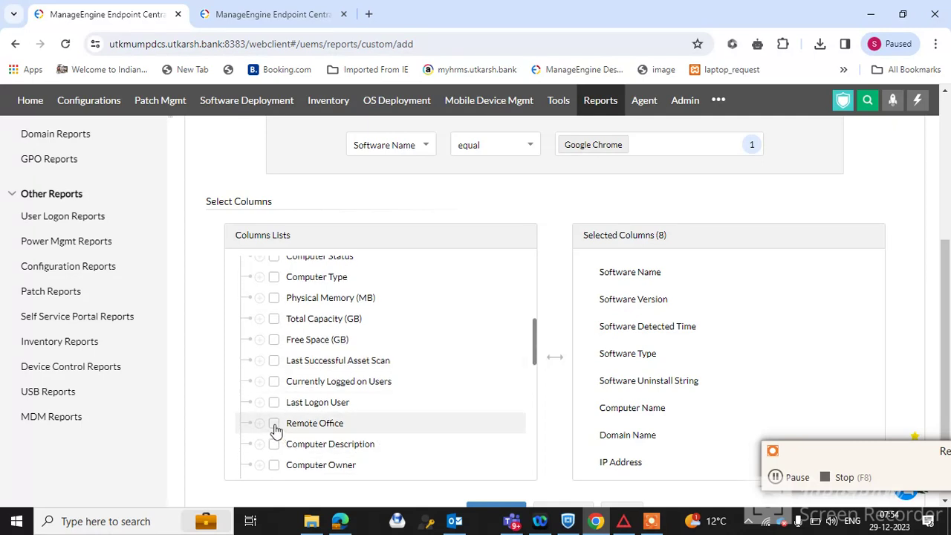
click(274, 425)
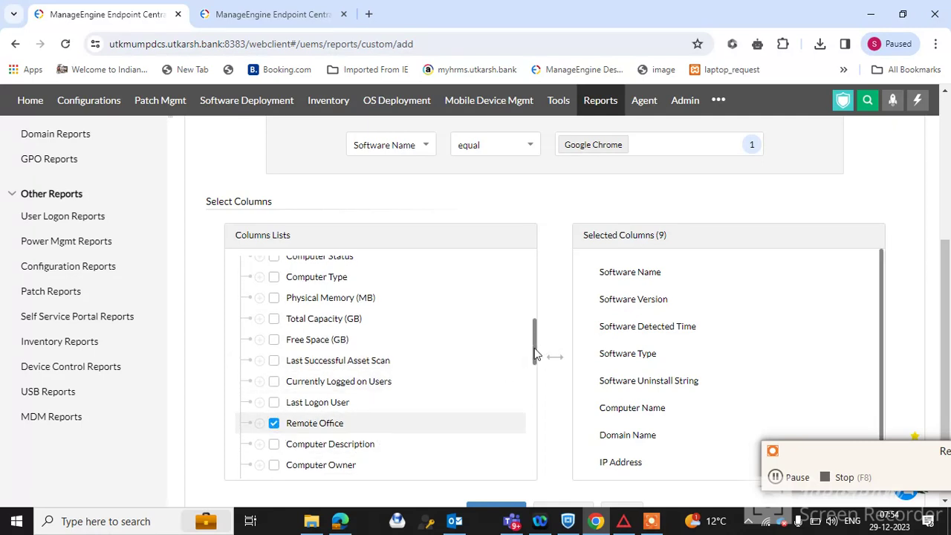
drag(534, 357, 535, 379)
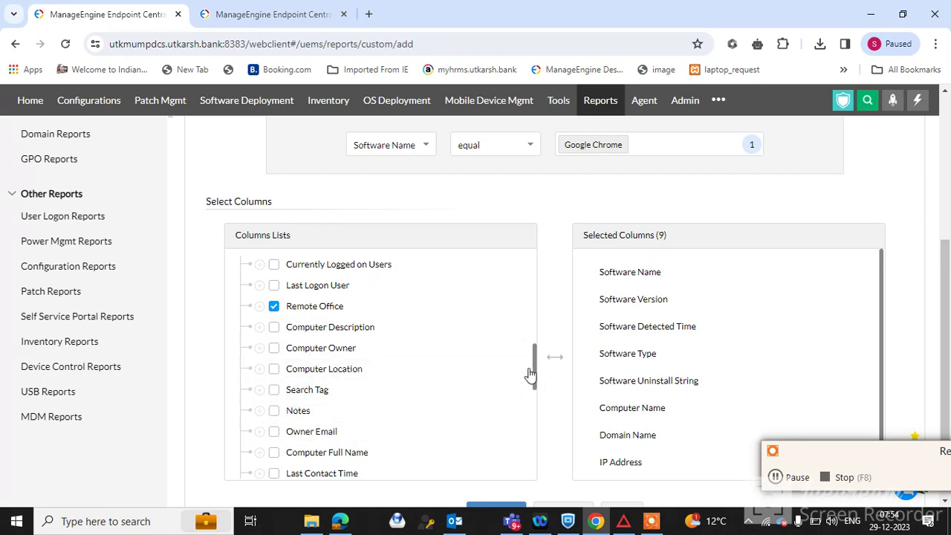
drag(537, 371, 534, 395)
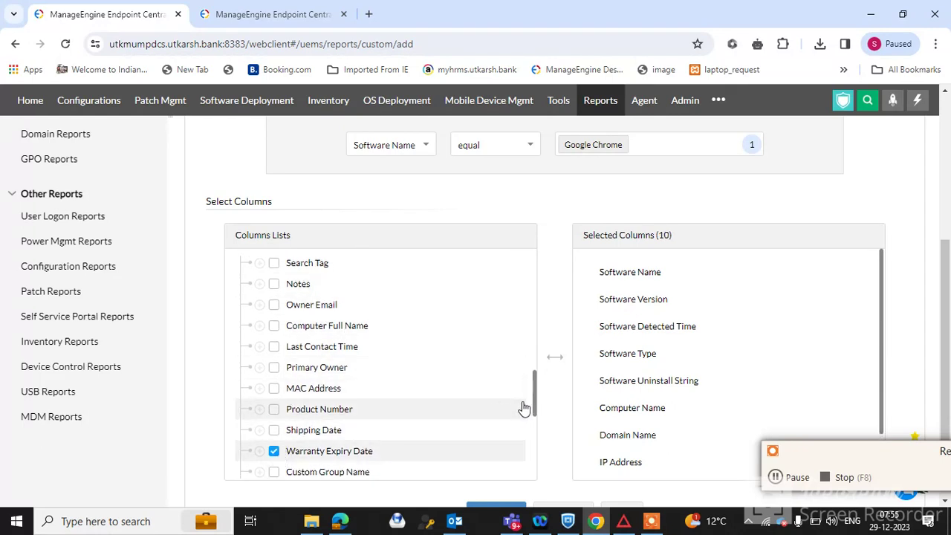
click(274, 391)
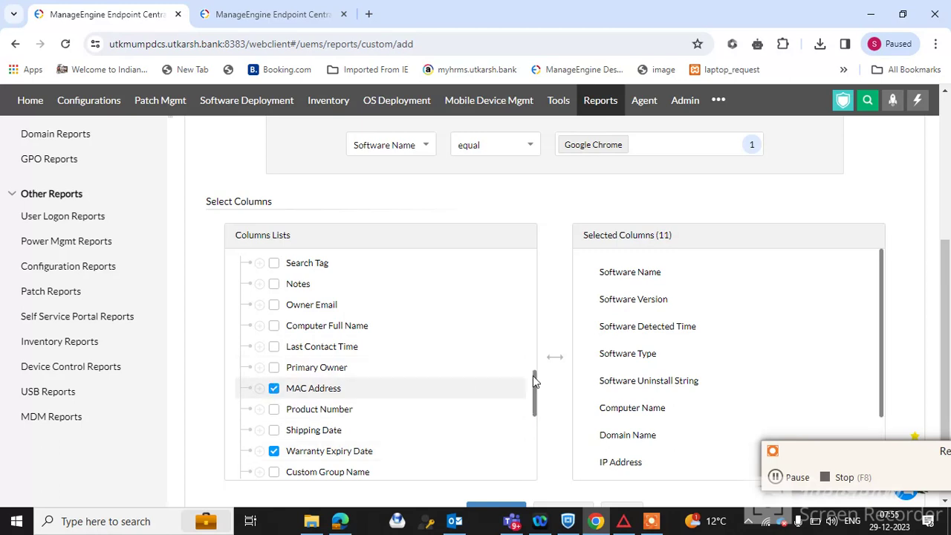
scroll(899, 364, down, 2)
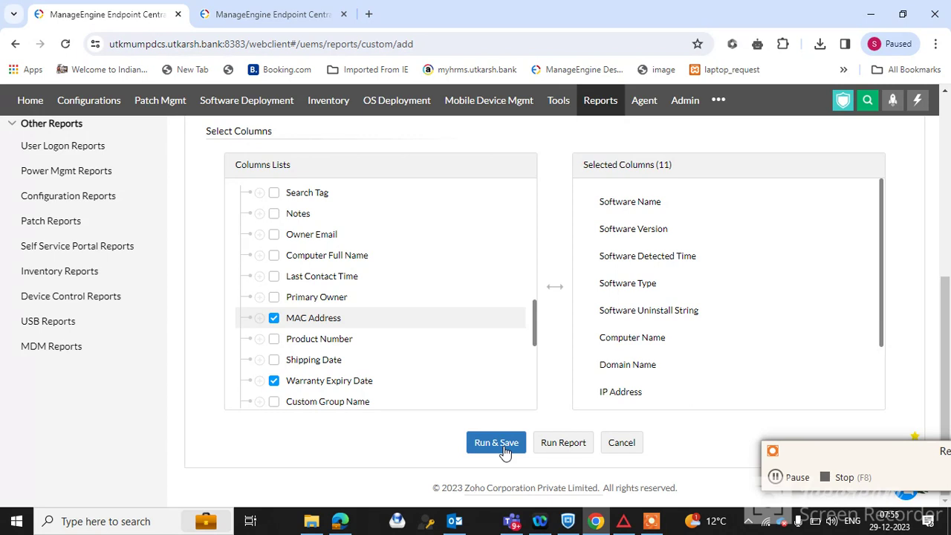
Step: Run and save the report, producing 8102 Google Chrome rows
click(564, 443)
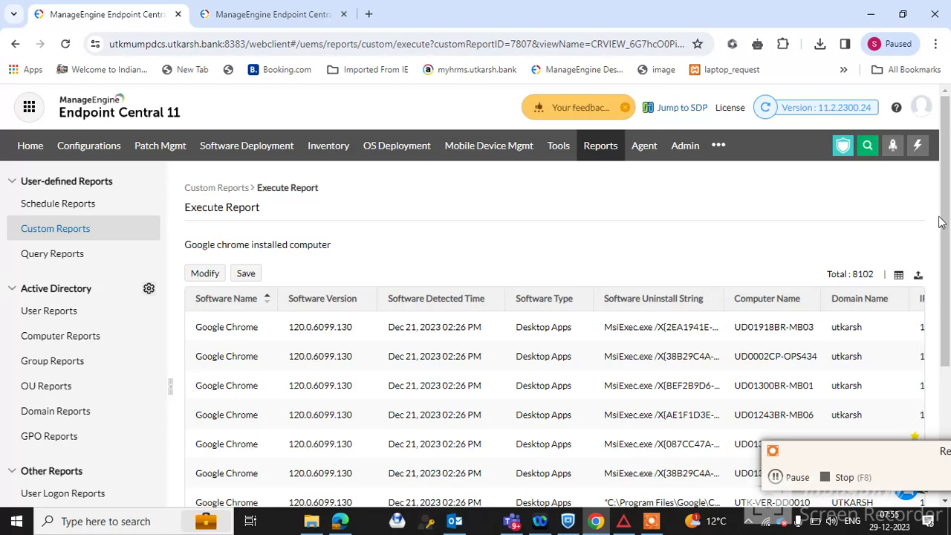
Step: Widen the Software Uninstall String column in the report results
drag(945, 224, 948, 257)
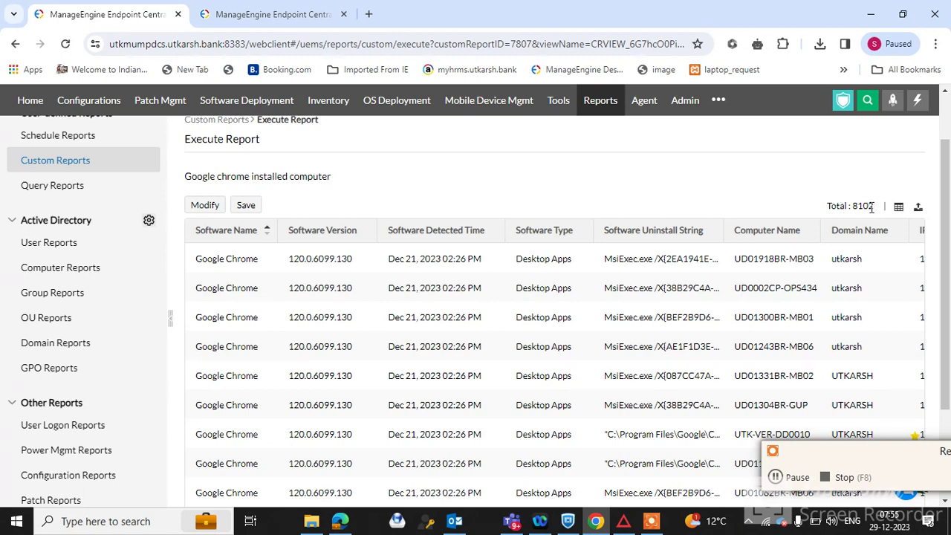
drag(876, 211, 847, 206)
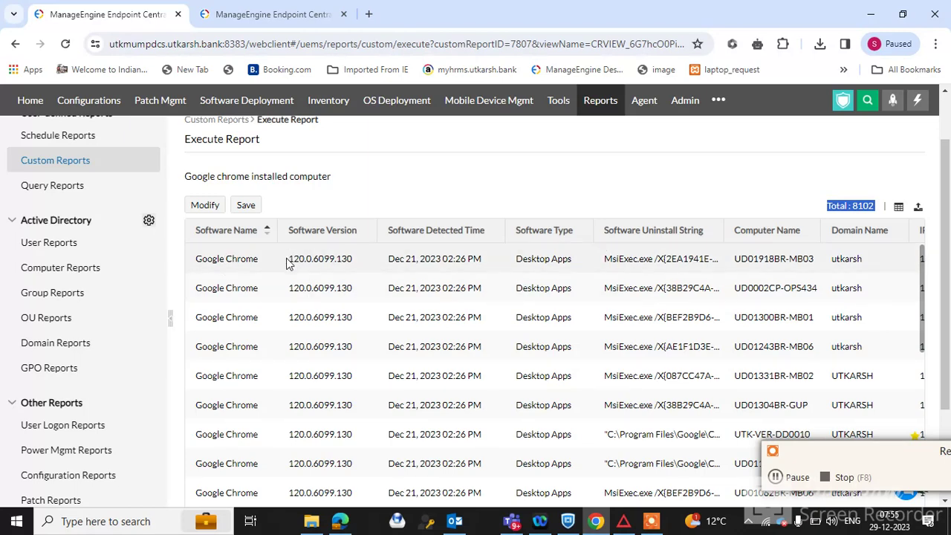
drag(287, 259, 352, 273)
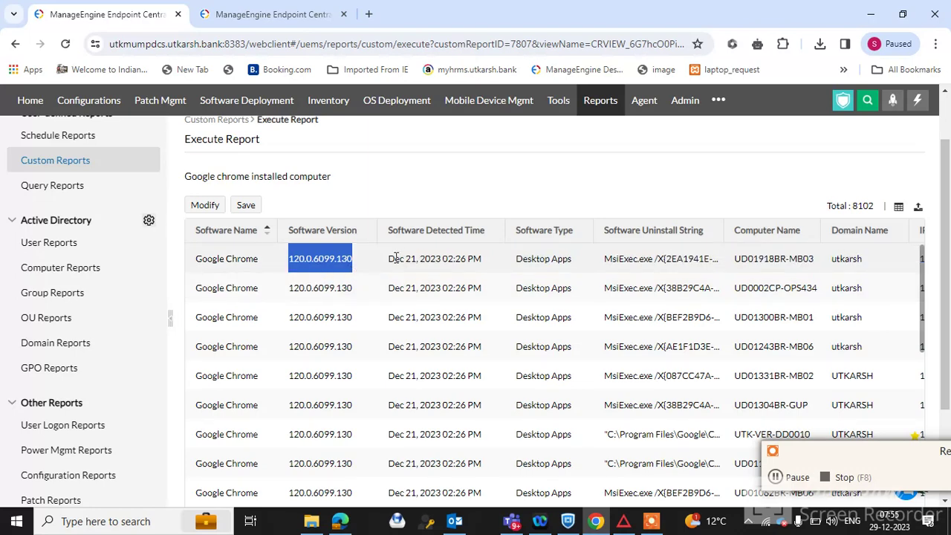
drag(392, 259, 591, 263)
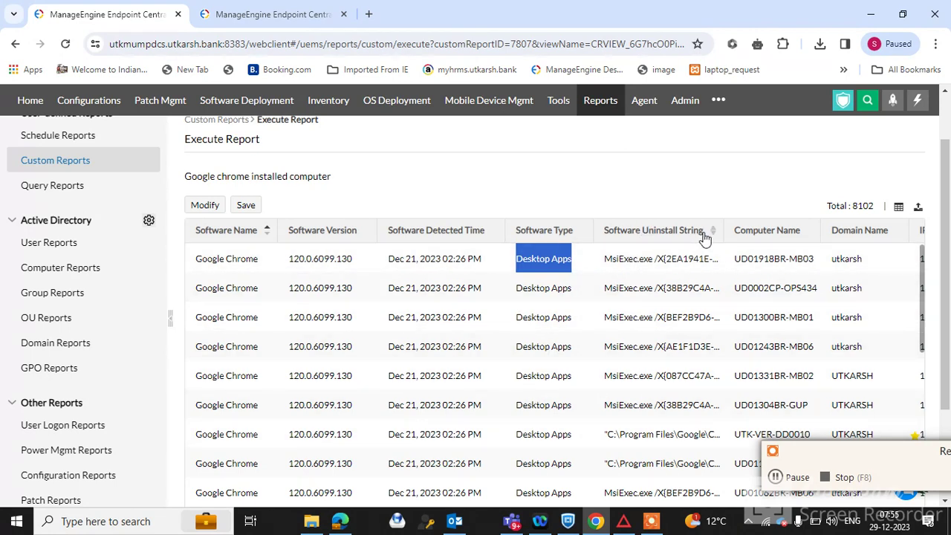
drag(722, 223, 605, 260)
right_click(668, 260)
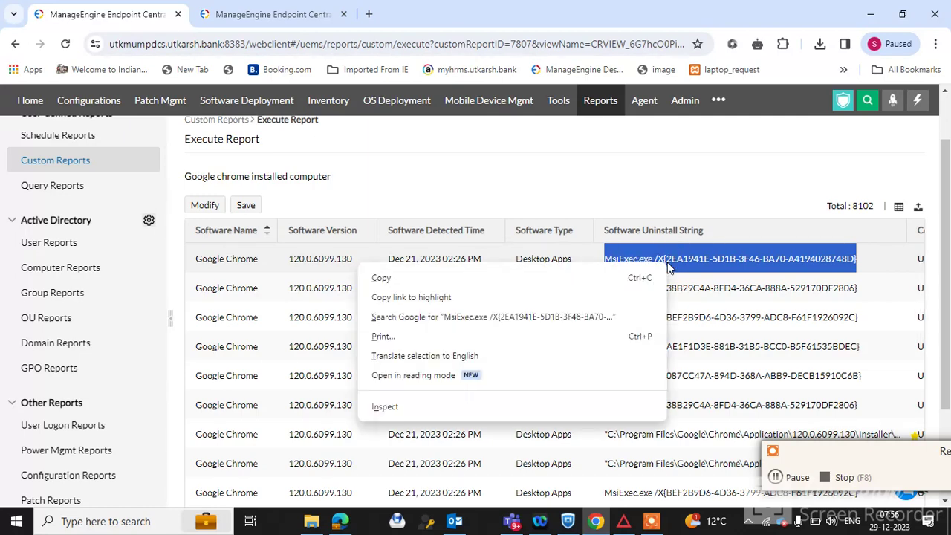
click(649, 174)
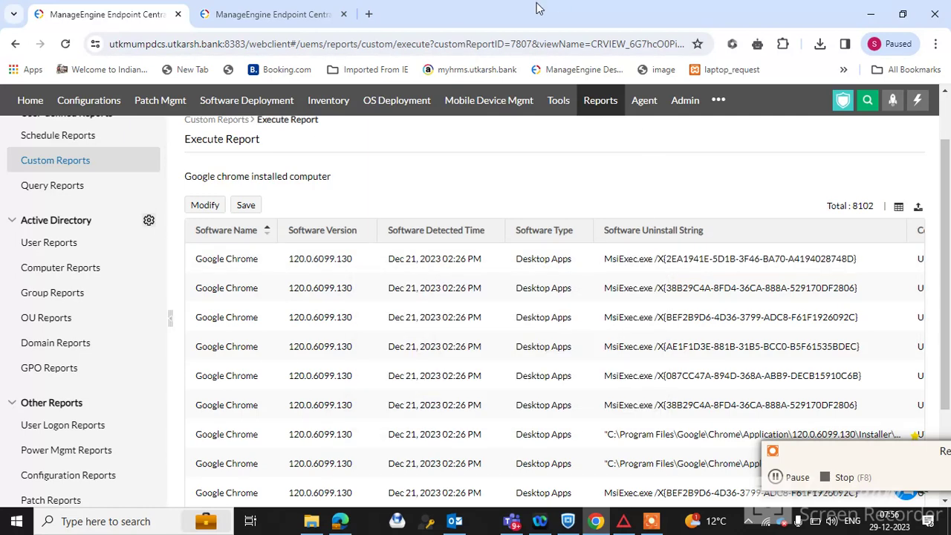
Step: Go to Configurations and start adding a new Windows configuration
click(95, 105)
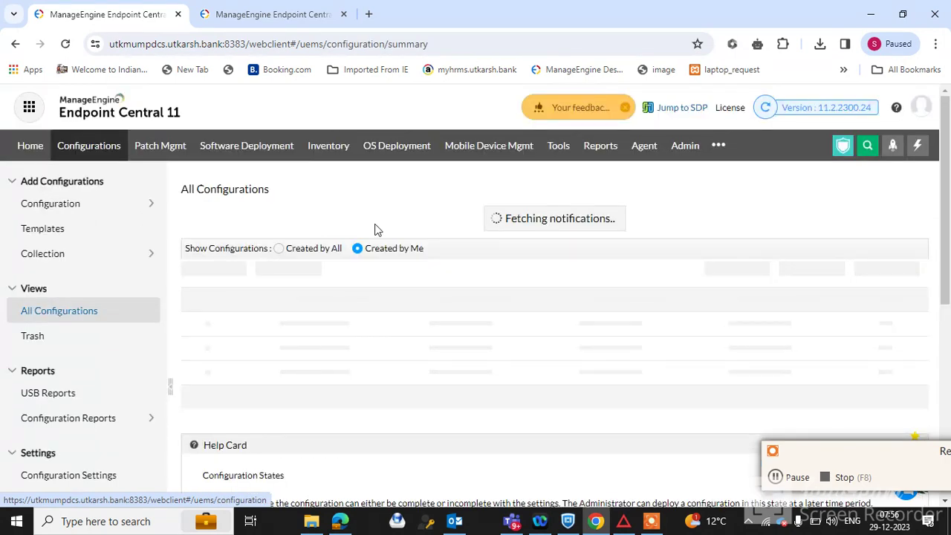
click(150, 207)
click(220, 185)
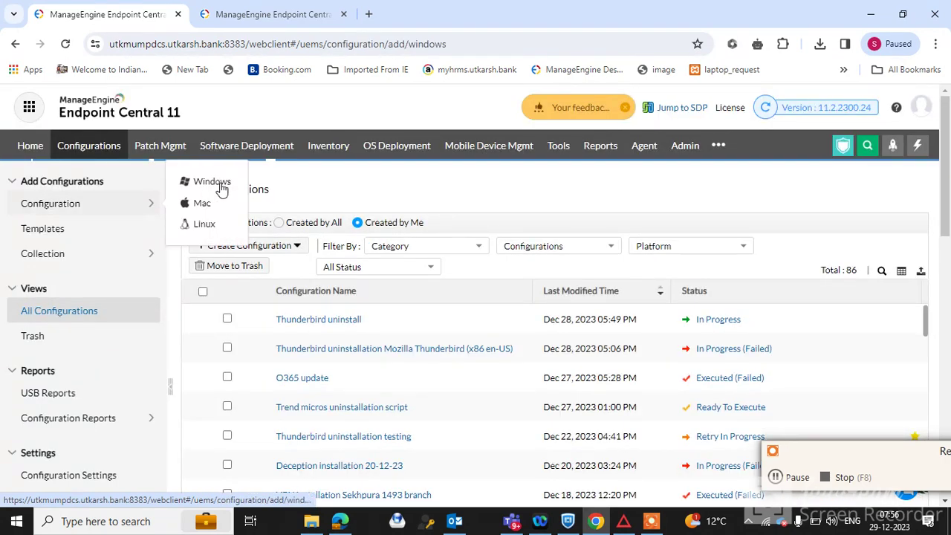